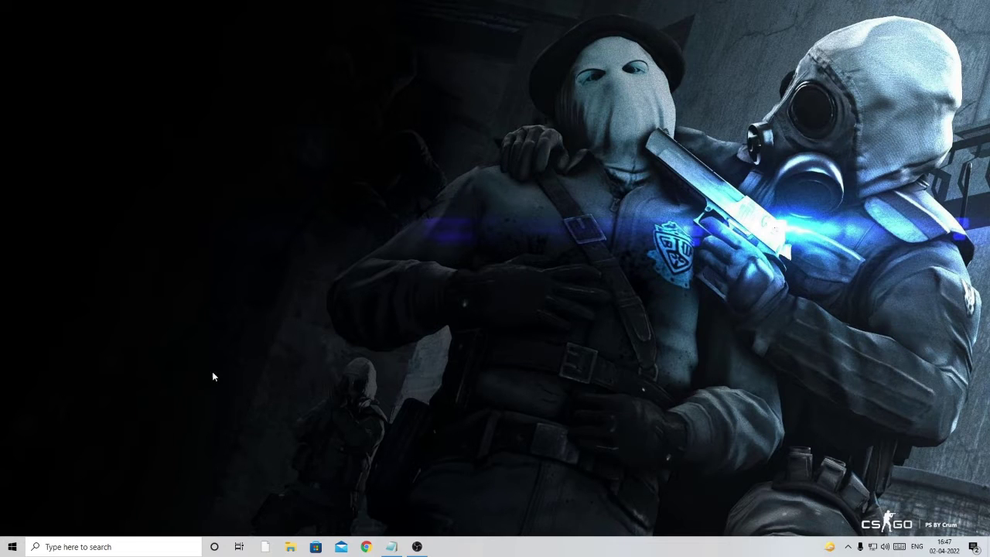
Step: Search Windows for 'DISK MA' to locate the Disk Management tool
{"action": "left_click", "coordinate": [139, 549]}
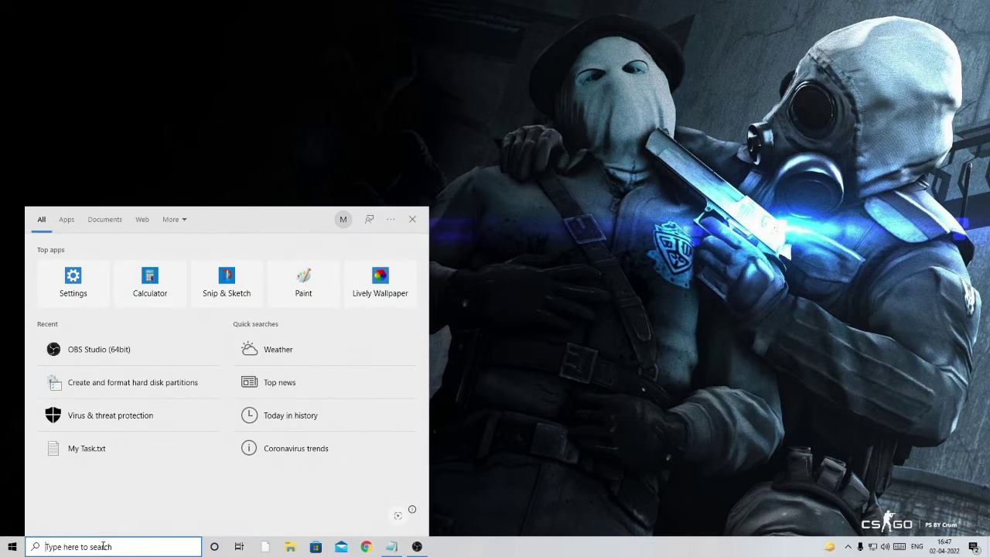
{"action": "left_click", "coordinate": [583, 468]}
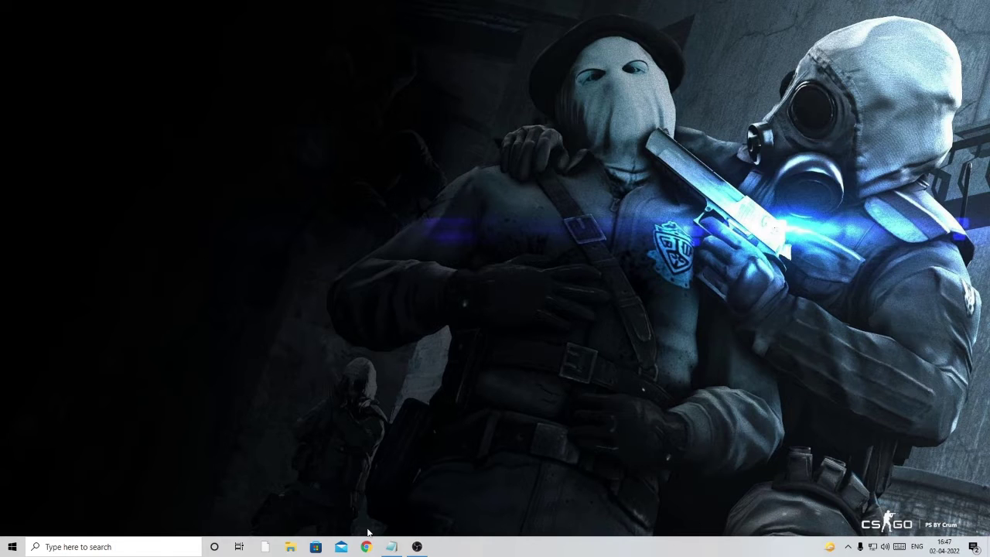
{"action": "left_click", "coordinate": [154, 545]}
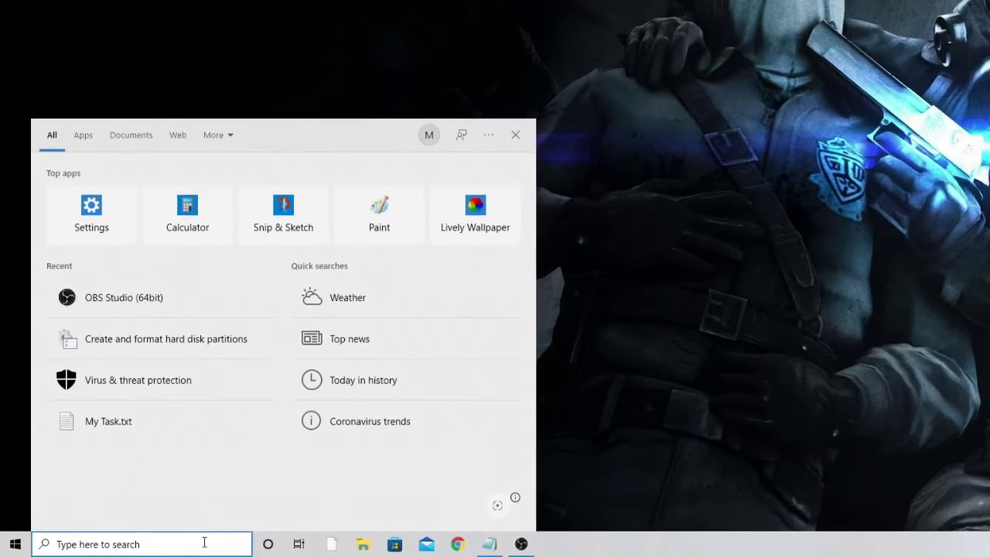
{"action": "type", "text": "DISK"}
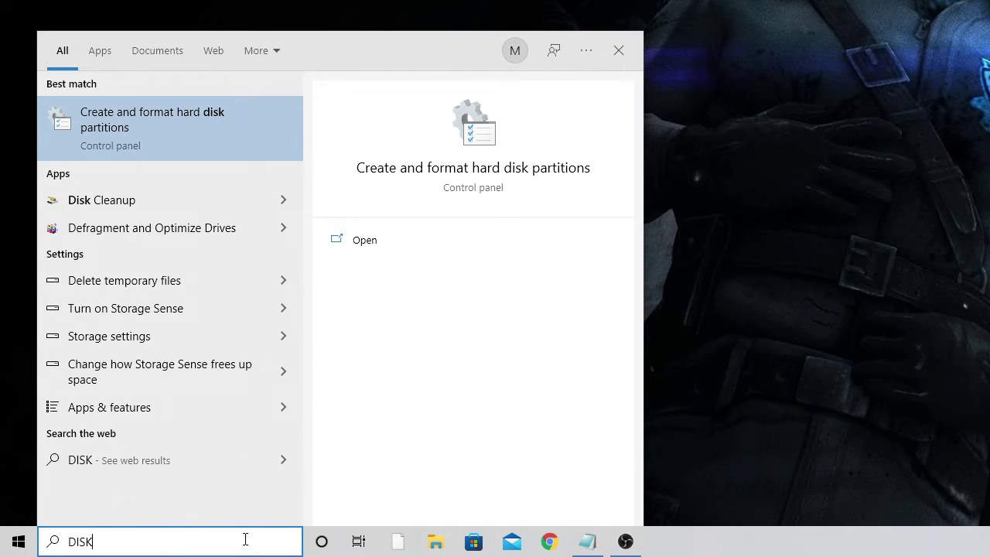
{"action": "type", "text": " MA"}
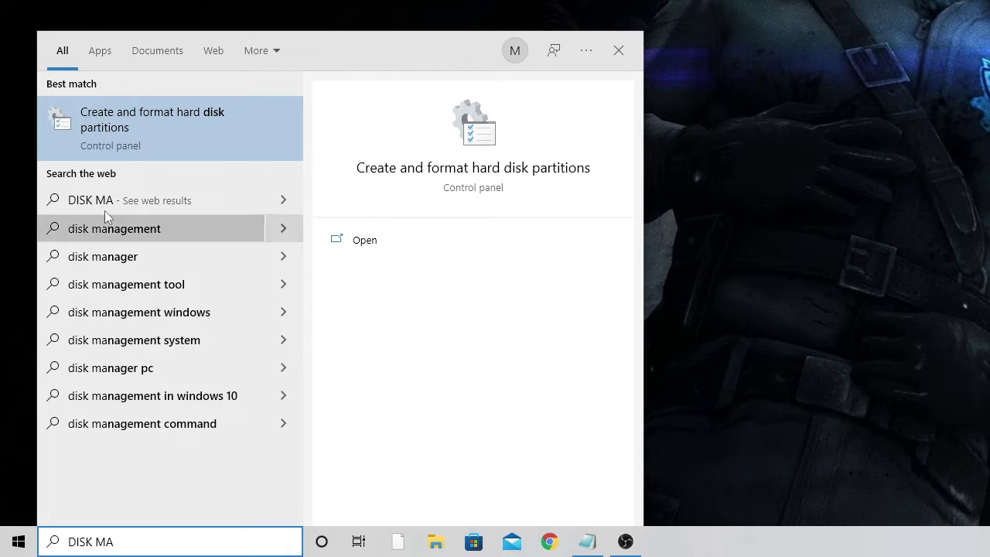
Step: Launch Disk Management and select the EFI partition, New Volume (D:), then removable Disk 1
{"action": "left_click", "coordinate": [166, 125]}
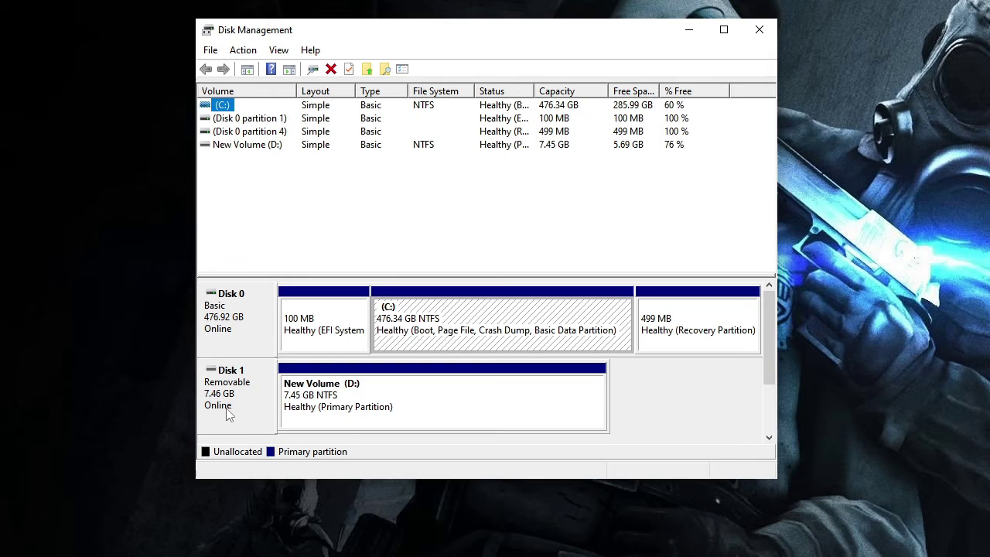
{"action": "left_click", "coordinate": [328, 324]}
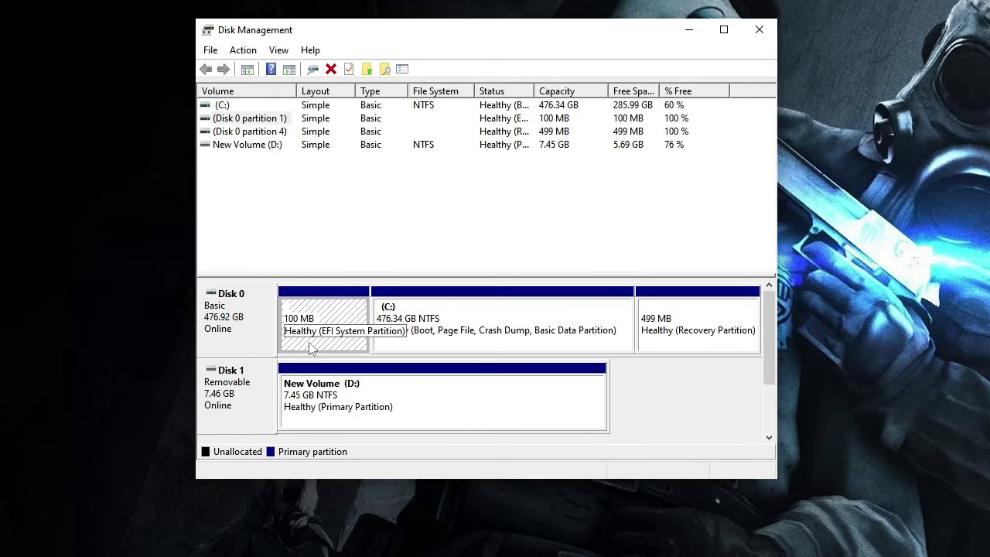
{"action": "left_click", "coordinate": [287, 399]}
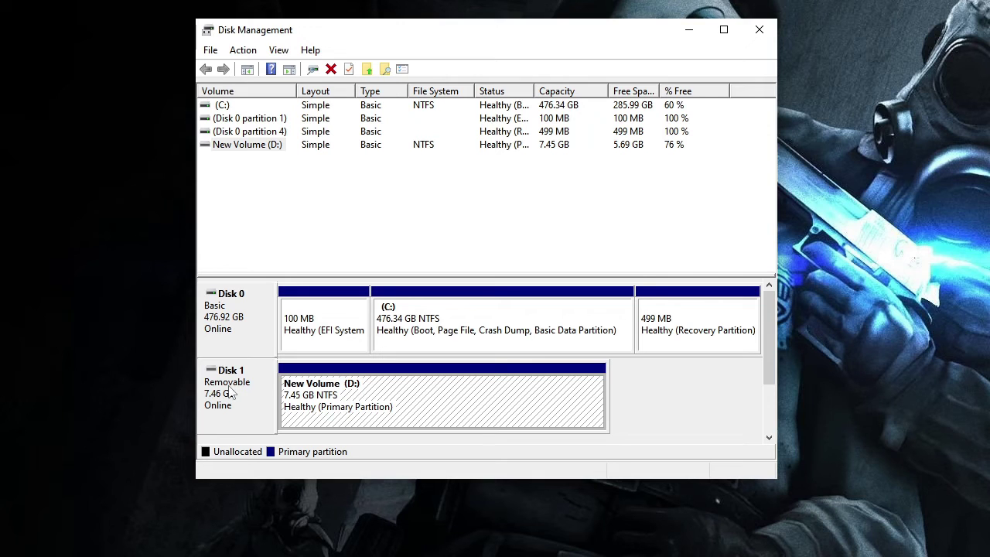
{"action": "left_click", "coordinate": [232, 391]}
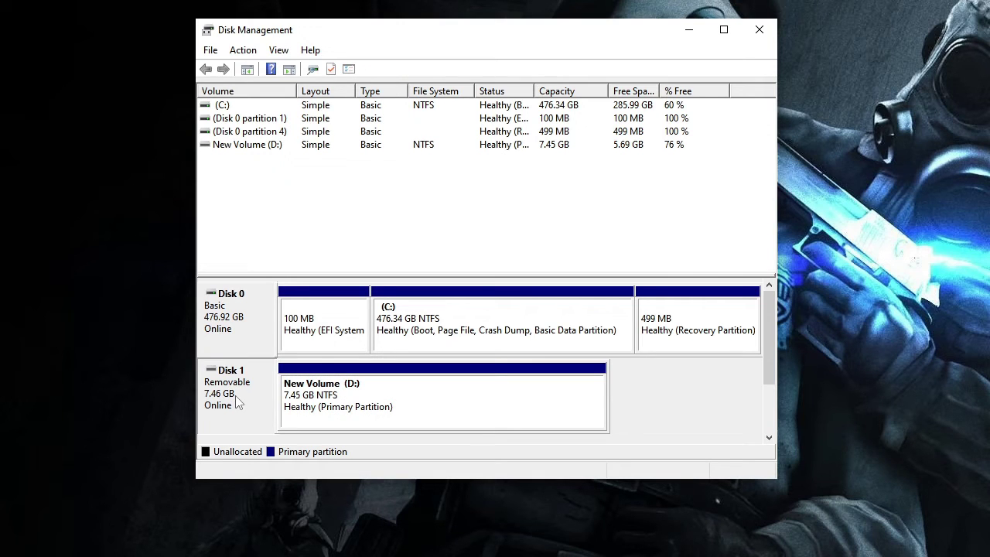
{"action": "right_click", "coordinate": [243, 393]}
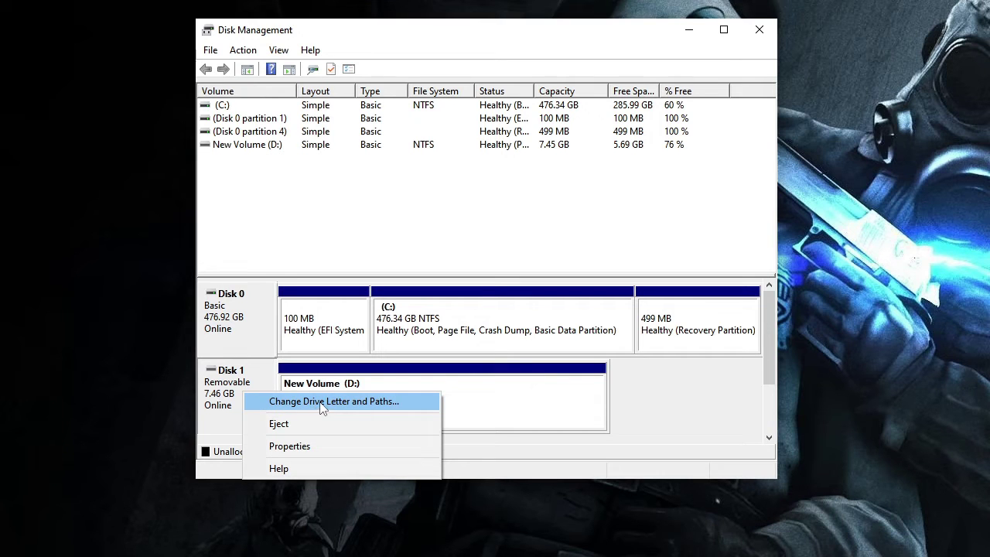
{"action": "left_click", "coordinate": [345, 408]}
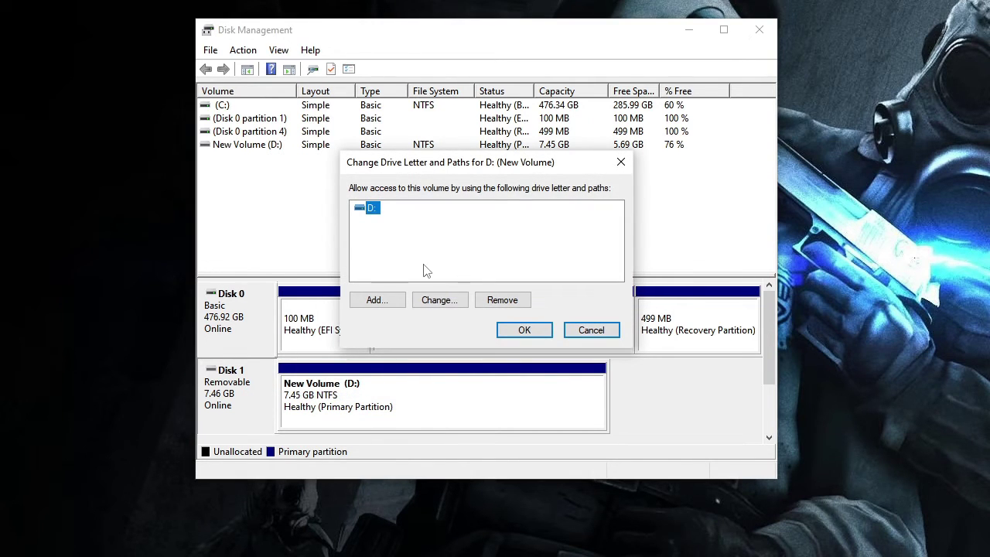
{"action": "left_click", "coordinate": [439, 302]}
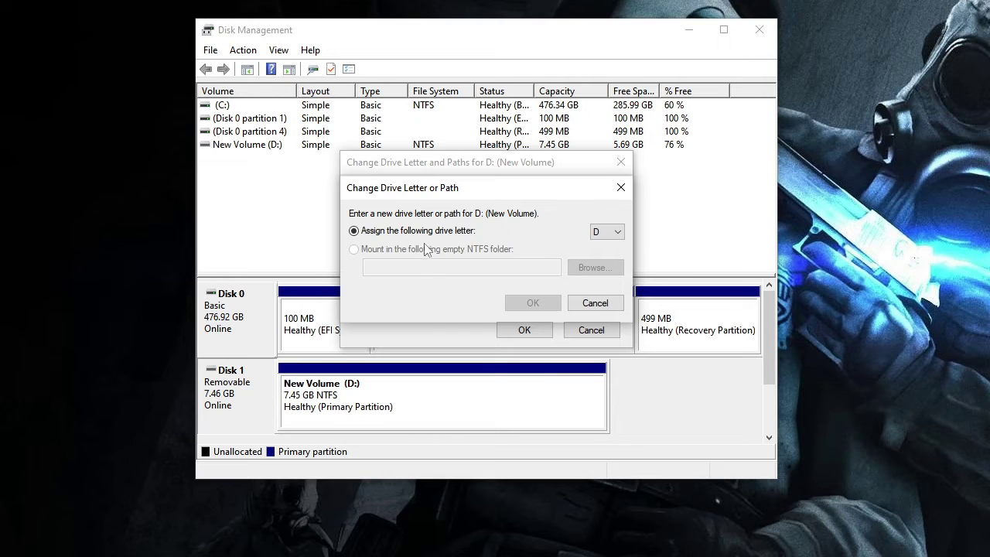
{"action": "left_click", "coordinate": [613, 235]}
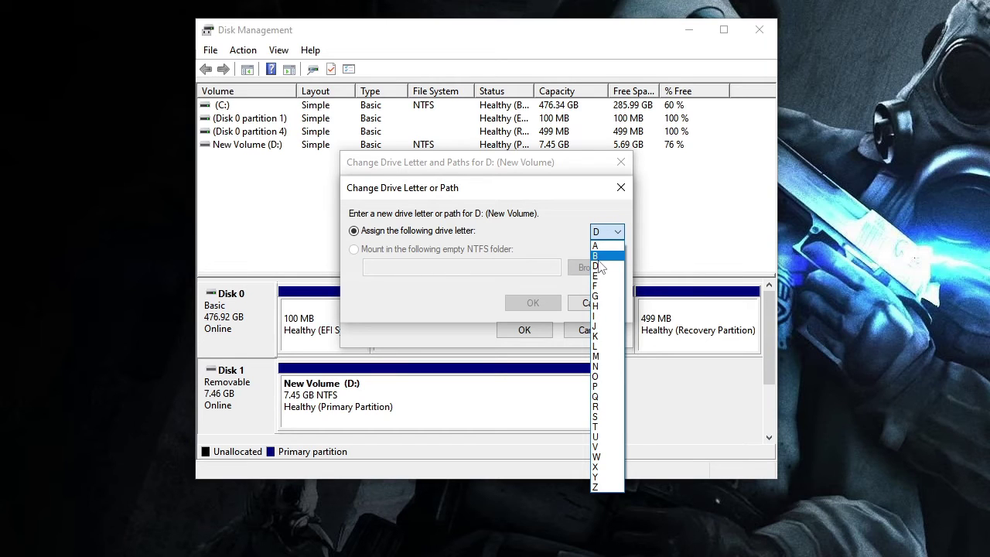
{"action": "left_click", "coordinate": [565, 237]}
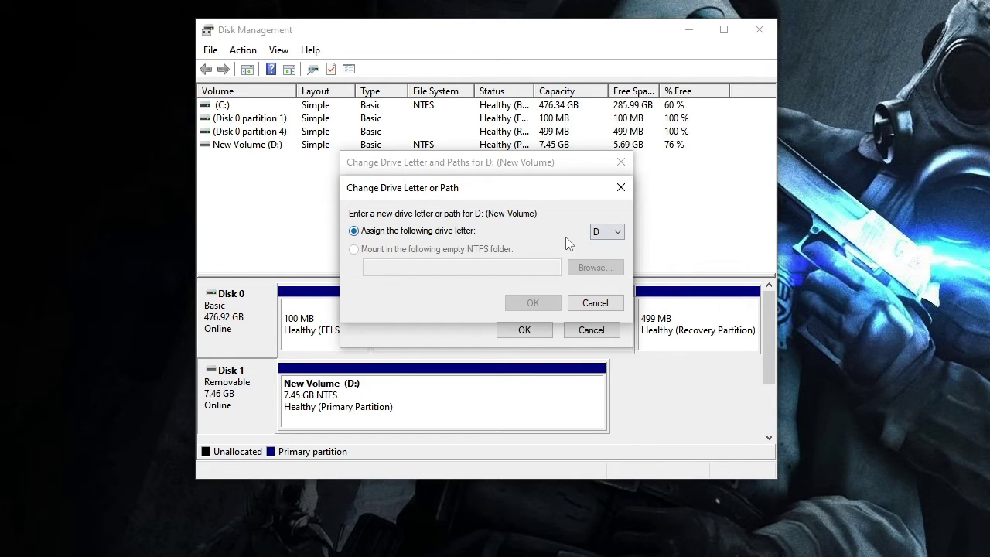
{"action": "left_click", "coordinate": [581, 303]}
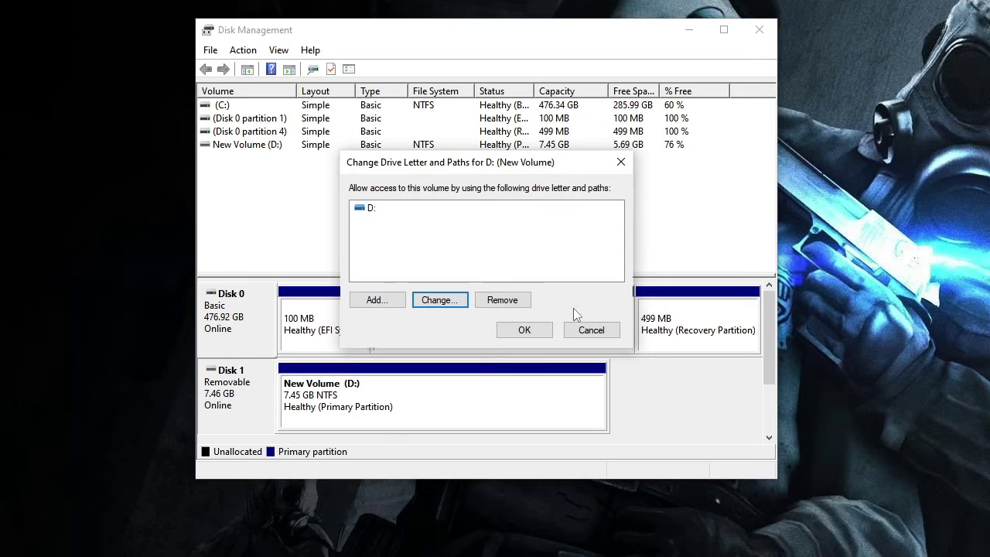
Step: Close the drive letter dialog and Disk Management, then bring up the Win+X quick-link menu
{"action": "left_click", "coordinate": [524, 331]}
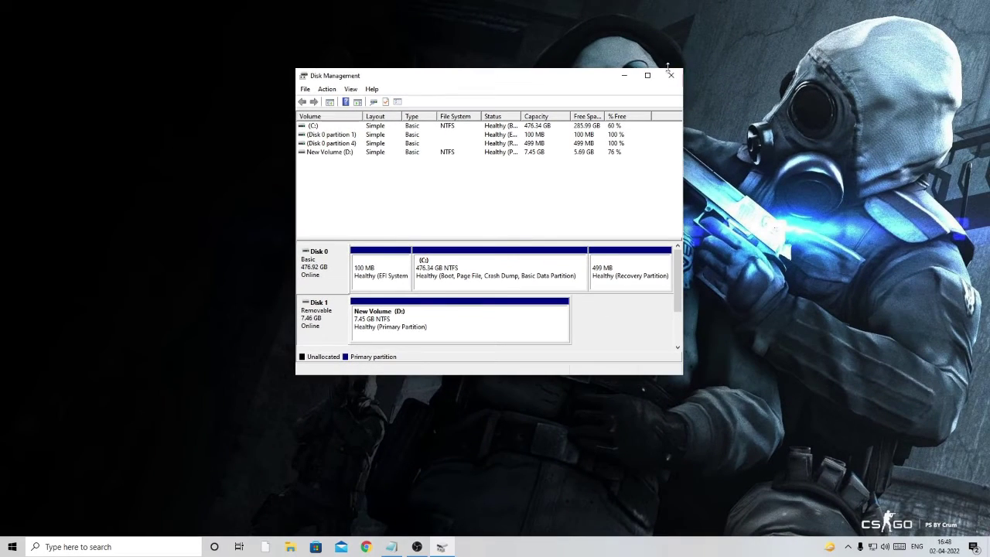
{"action": "left_click", "coordinate": [671, 76]}
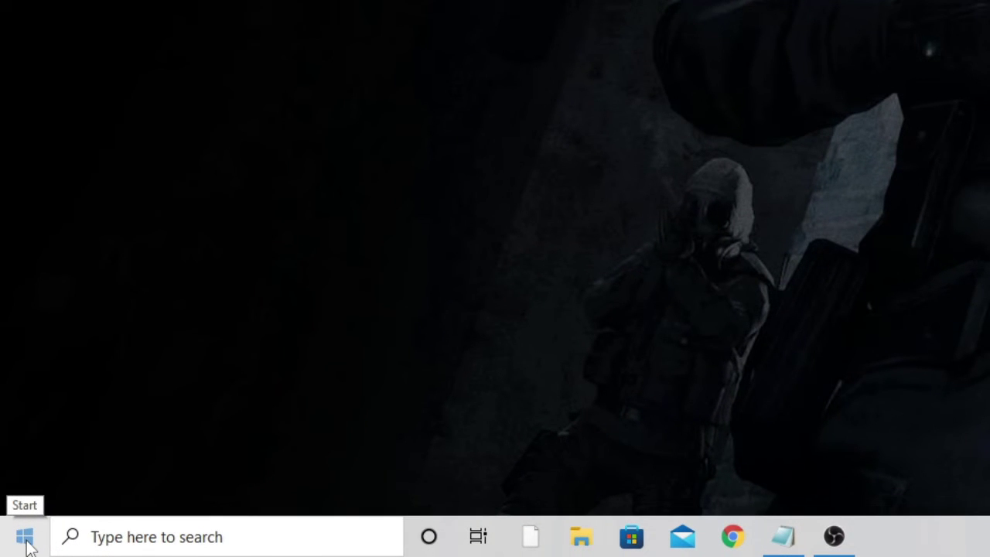
{"action": "right_click", "coordinate": [26, 542]}
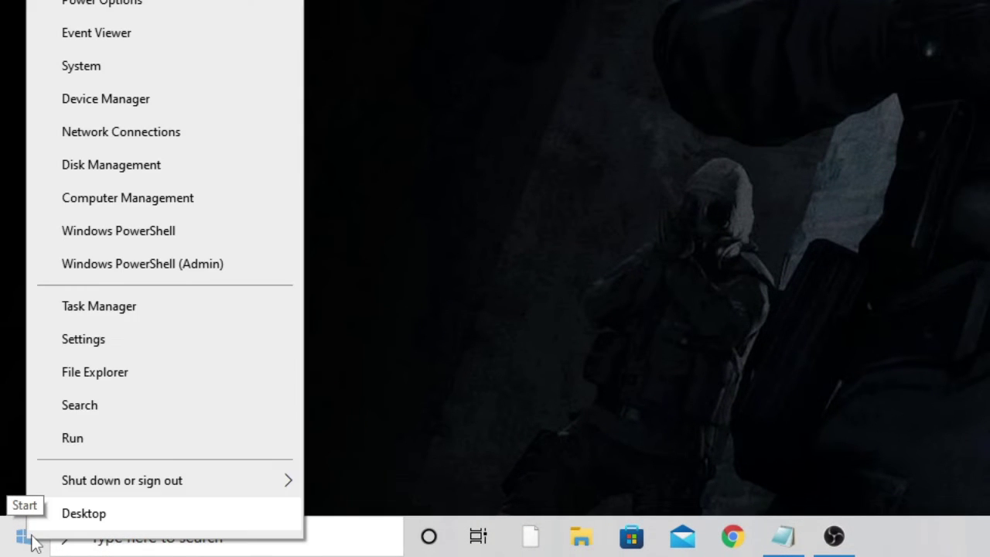
Step: Launch Device Manager, expand Universal Serial Bus controllers and select USB Mass Storage Device
{"action": "left_click", "coordinate": [146, 106]}
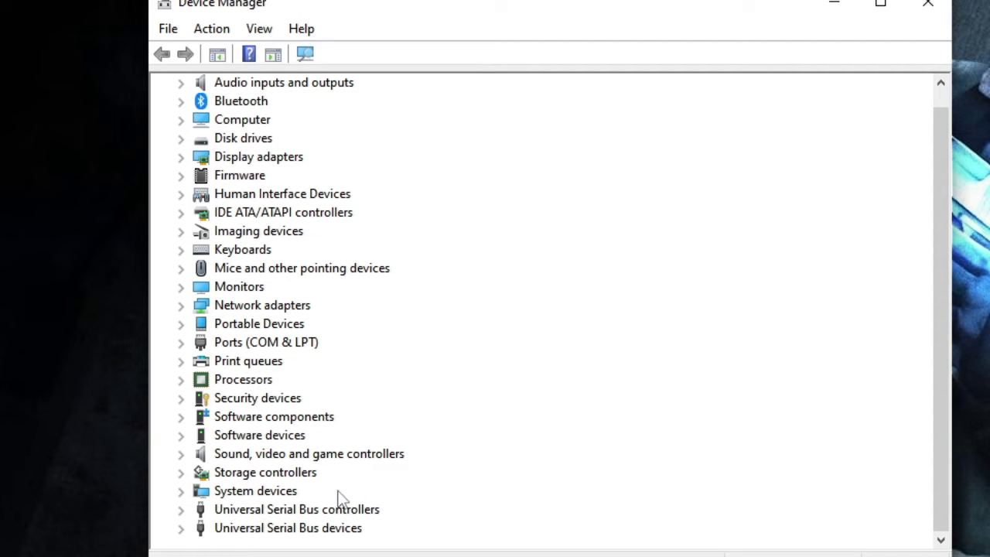
{"action": "double_click", "coordinate": [340, 510]}
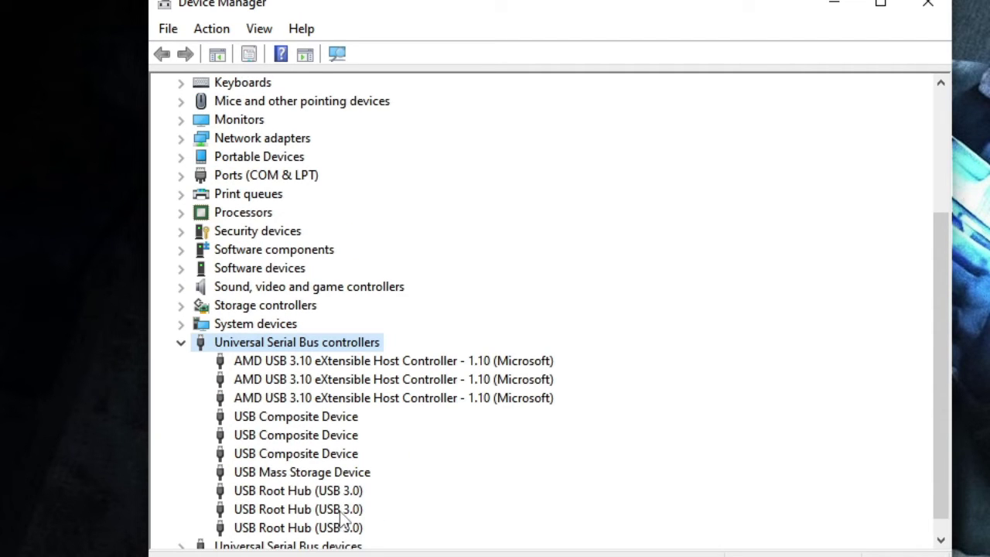
{"action": "left_click", "coordinate": [275, 367]}
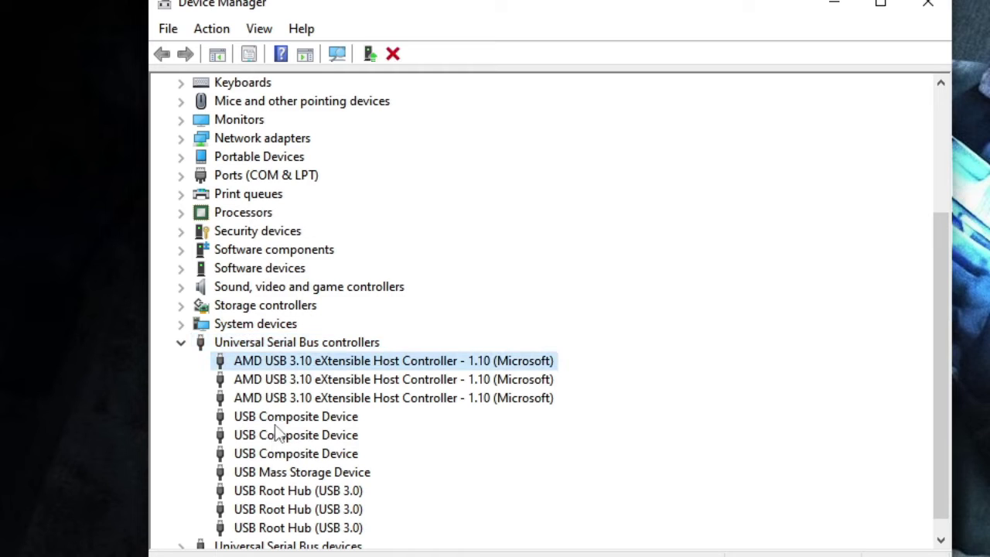
{"action": "left_click", "coordinate": [272, 473]}
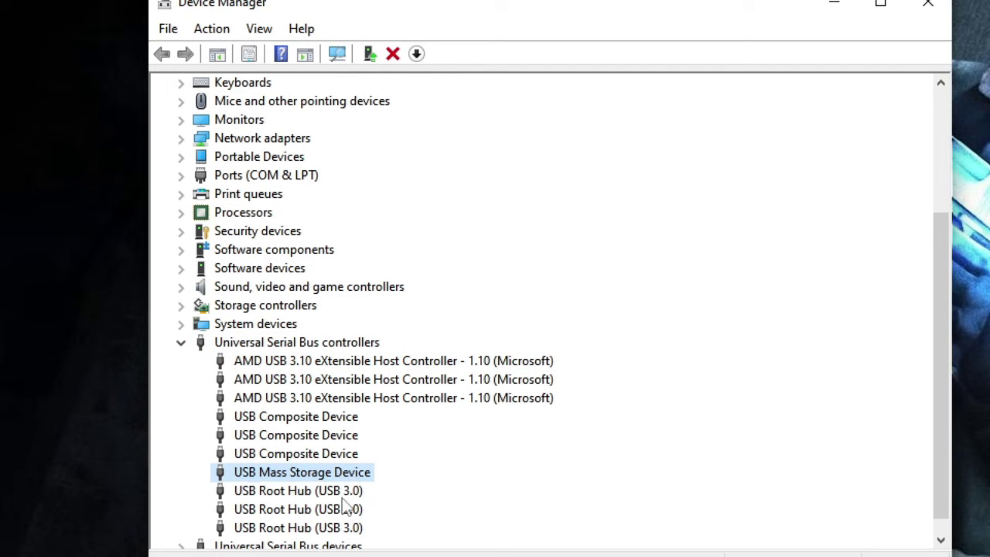
{"action": "left_click", "coordinate": [341, 492]}
{"action": "left_click", "coordinate": [293, 475]}
Step: Uninstall the USB Mass Storage Device and confirm the removal
{"action": "right_click", "coordinate": [296, 473]}
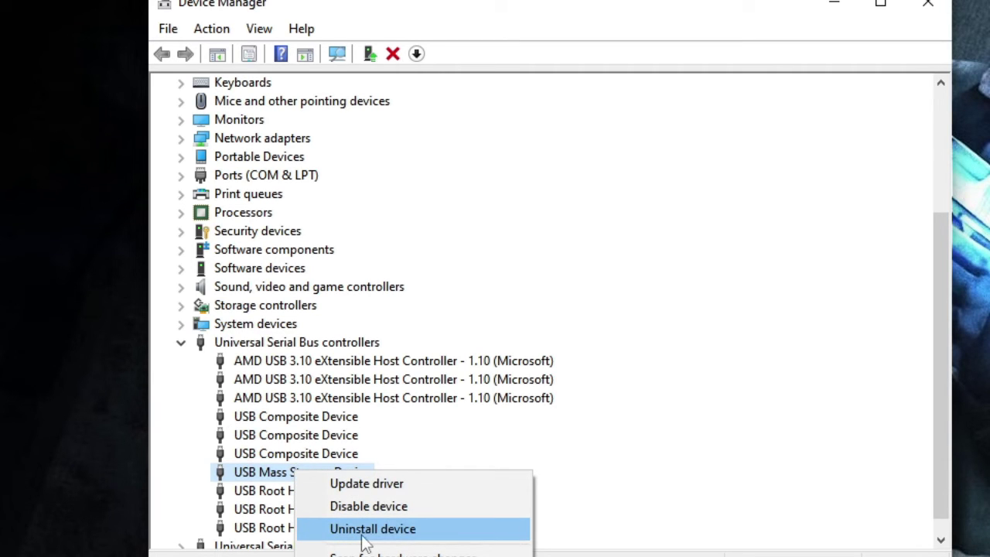
{"action": "left_click", "coordinate": [389, 531]}
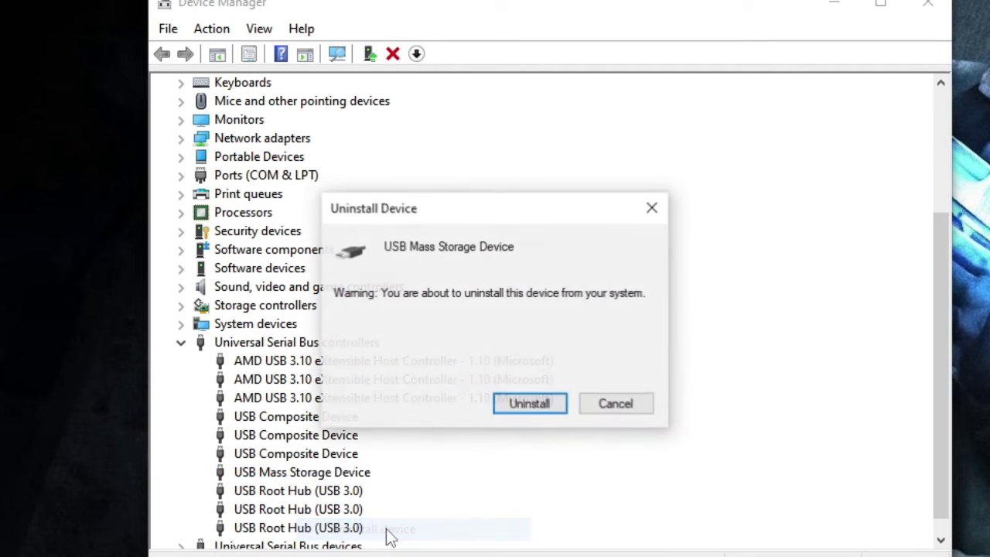
{"action": "left_click", "coordinate": [539, 413]}
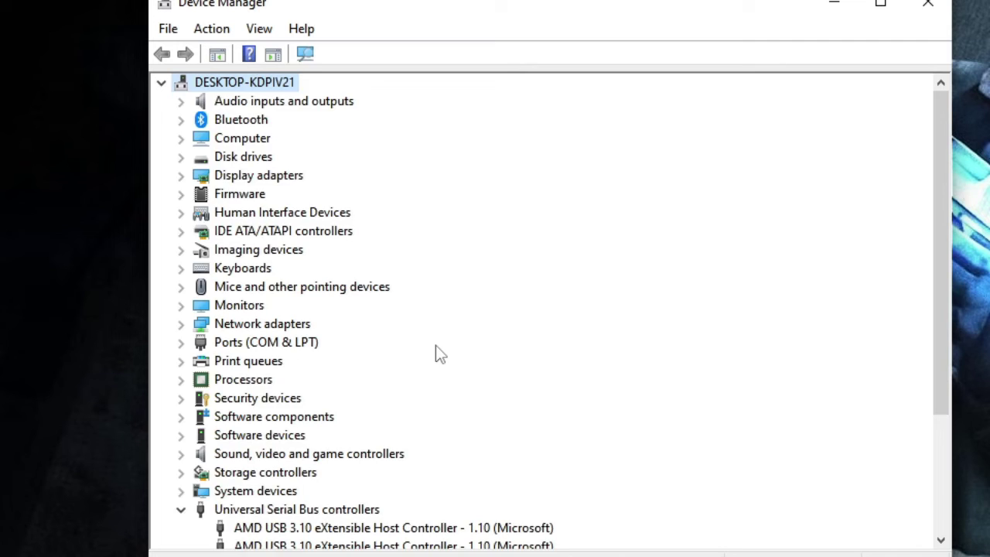
Step: Run Action > Scan for hardware changes to re-detect the USB drive
{"action": "scroll", "coordinate": [436, 352], "scroll_direction": "down", "scroll_amount": 3}
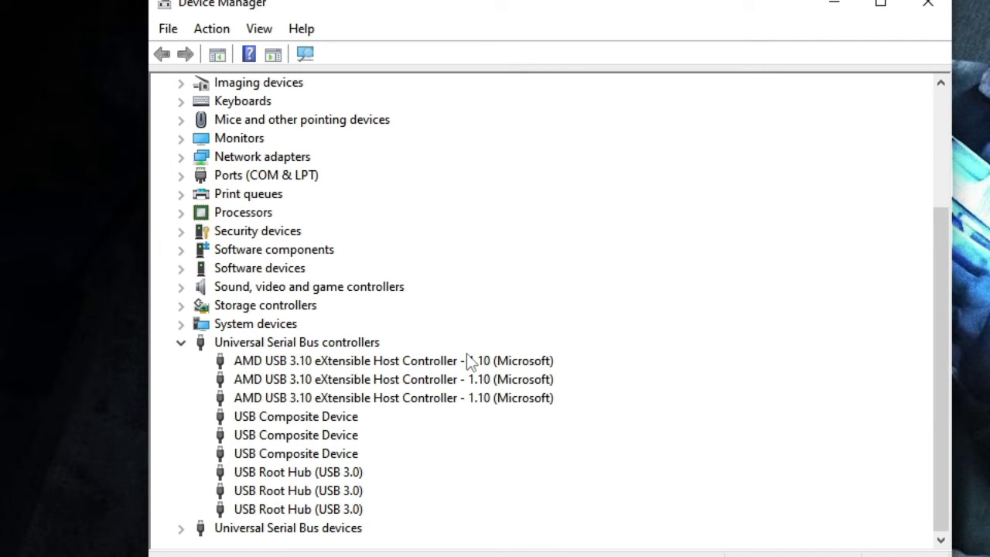
{"action": "scroll", "coordinate": [391, 418], "scroll_direction": "up", "scroll_amount": 3}
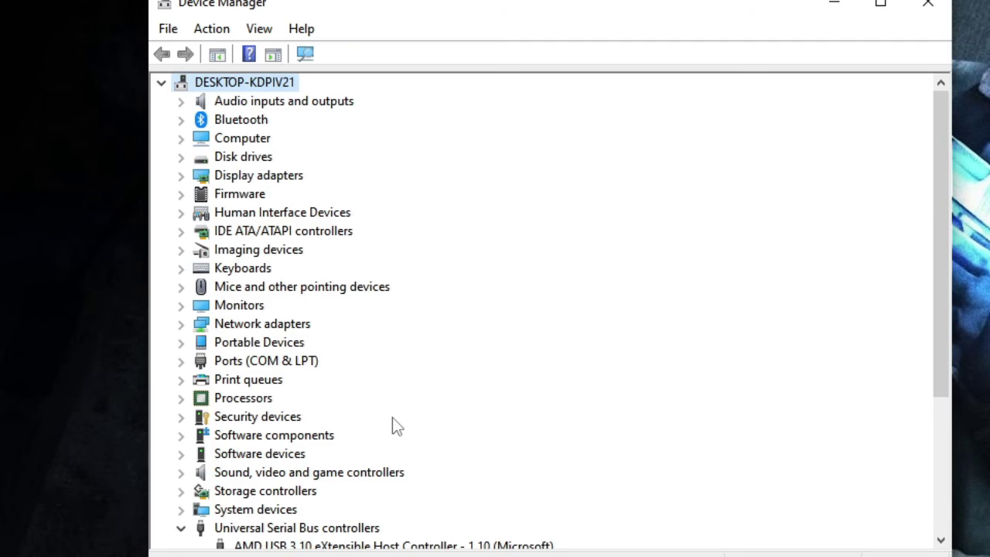
{"action": "scroll", "coordinate": [392, 421], "scroll_direction": "down", "scroll_amount": 2}
{"action": "scroll", "coordinate": [393, 421], "scroll_direction": "down", "scroll_amount": 1}
{"action": "scroll", "coordinate": [393, 421], "scroll_direction": "down", "scroll_amount": 1}
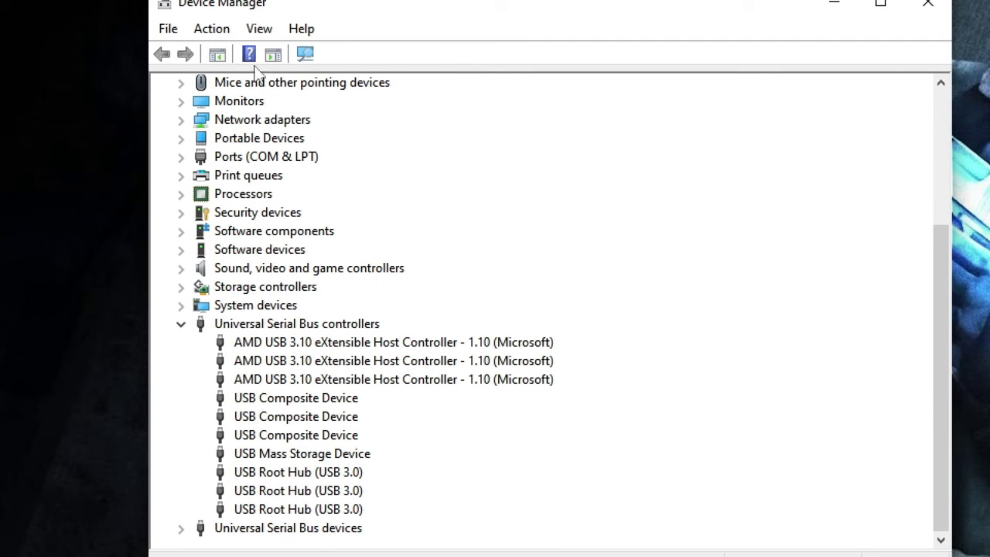
{"action": "left_click", "coordinate": [220, 33]}
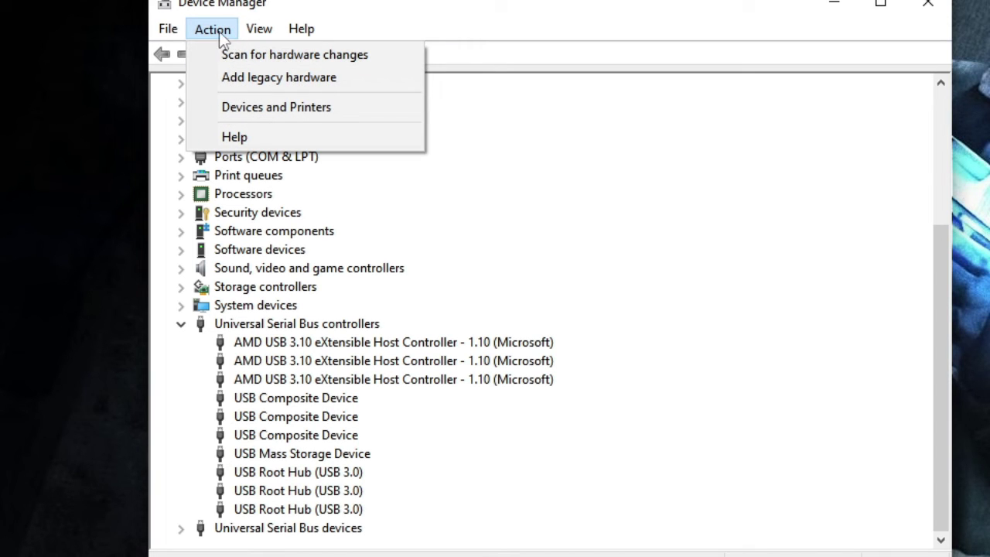
{"action": "left_click", "coordinate": [321, 58]}
Step: Select the re-detected USB Mass Storage Device and check its options without changing anything
{"action": "scroll", "coordinate": [394, 232], "scroll_direction": "down", "scroll_amount": 4}
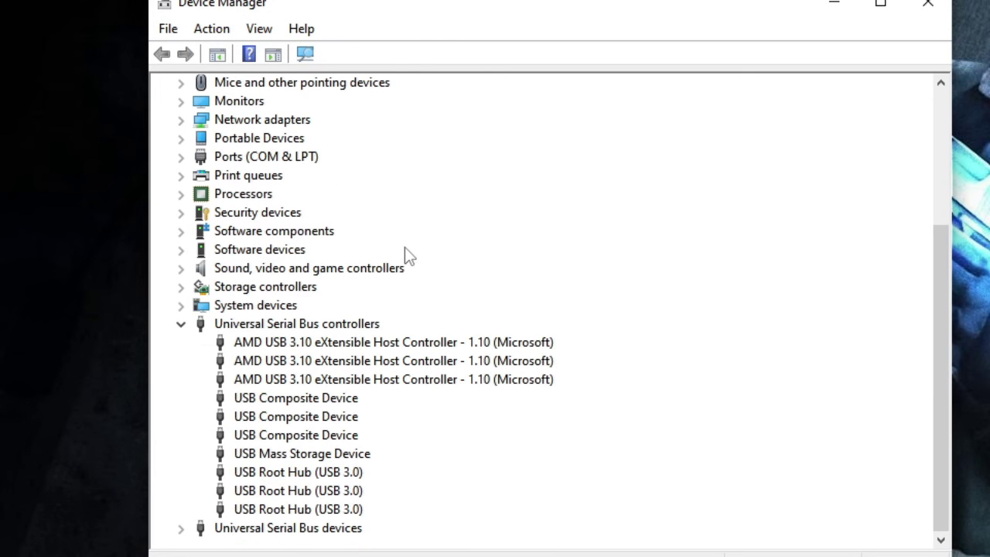
{"action": "left_click", "coordinate": [294, 457]}
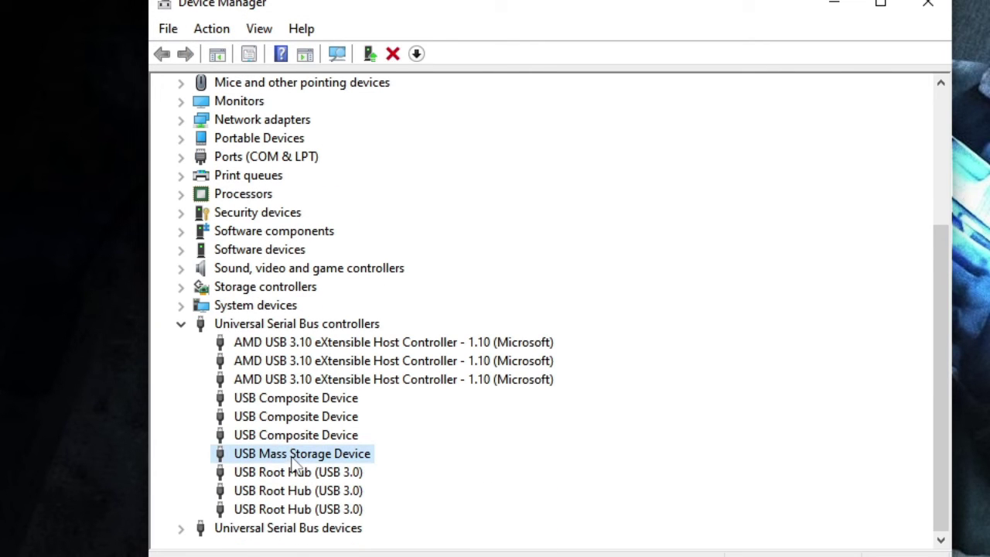
{"action": "right_click", "coordinate": [326, 455]}
{"action": "left_click", "coordinate": [465, 432]}
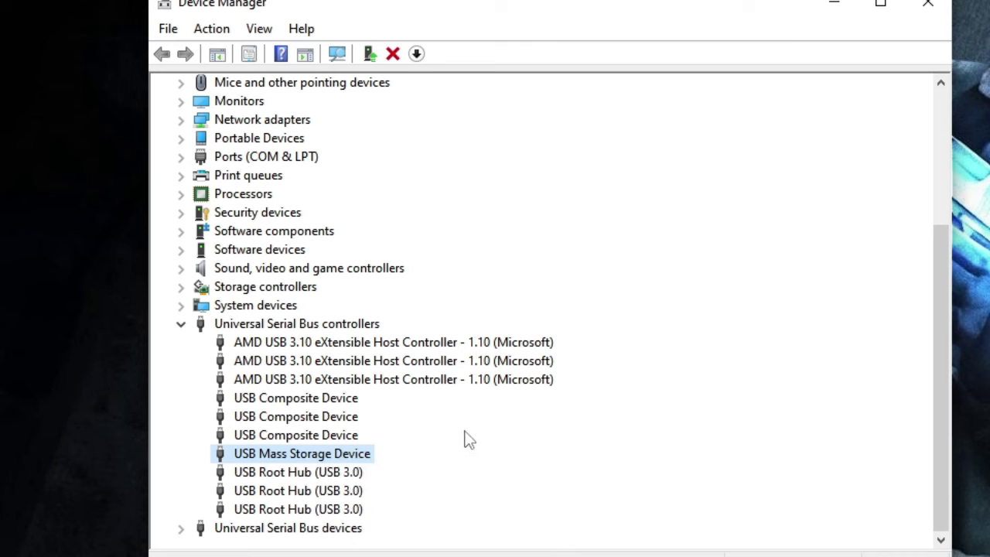